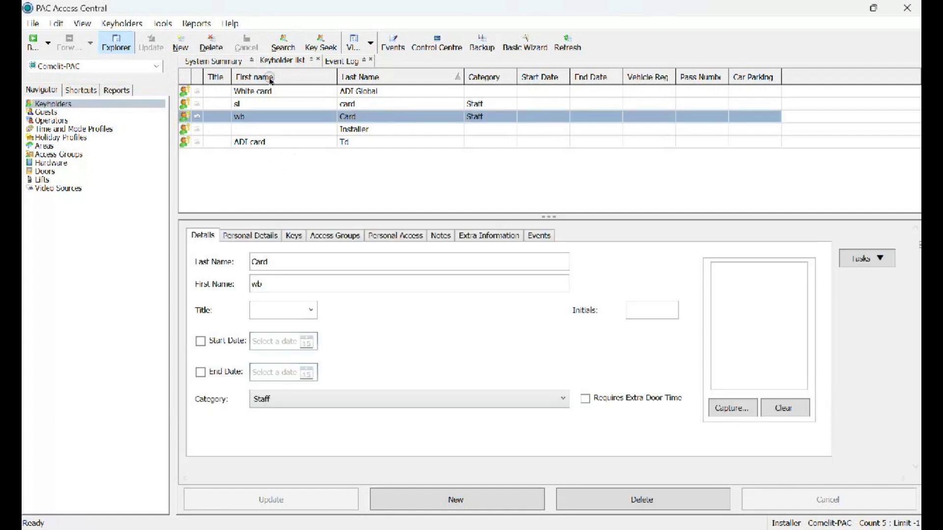
Show the access groups assigned to the selected wb Card keyholder
click(336, 235)
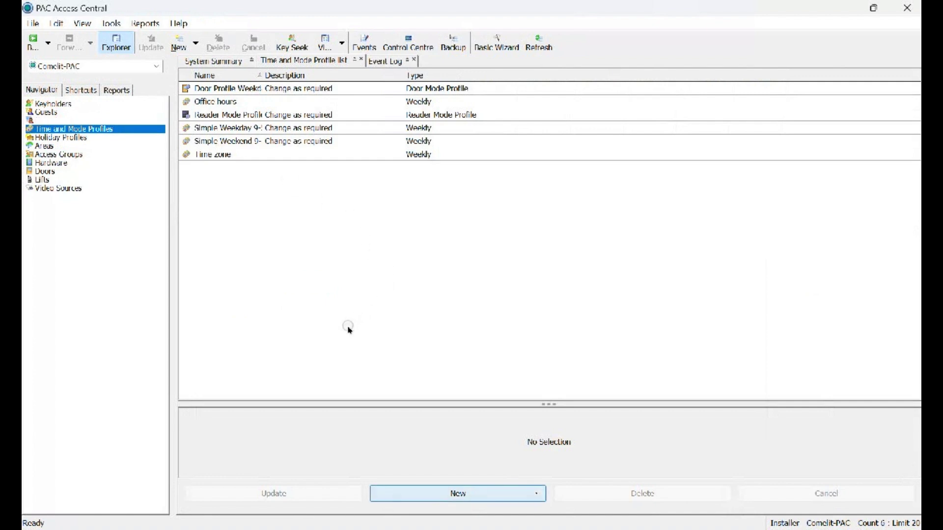
Start a new weekly time profile named General office with a Monday period from 09:00 to 17:00
click(536, 494)
click(500, 461)
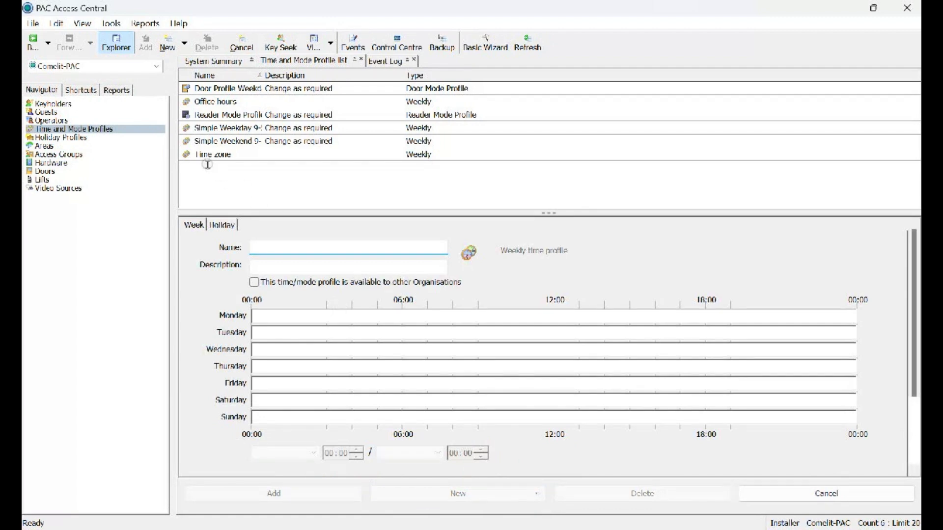
text(General office)
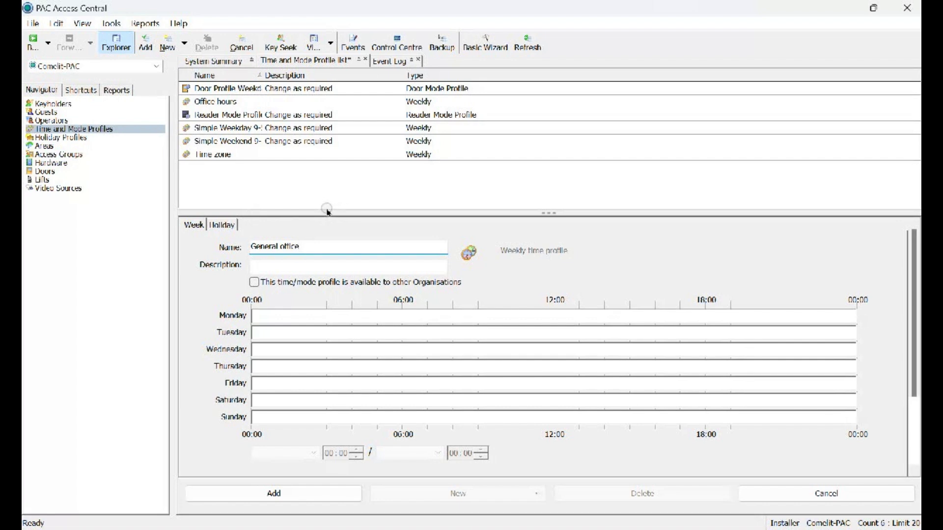
drag(479, 316, 654, 317)
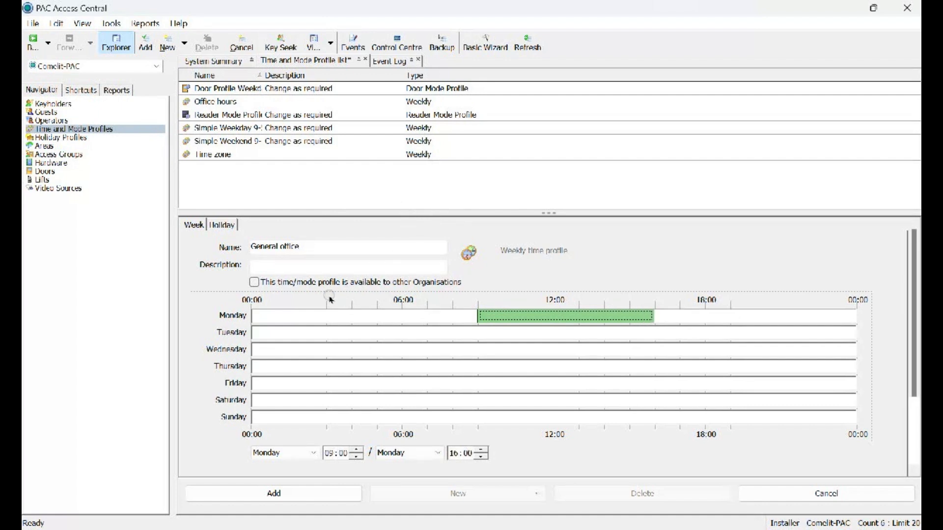
drag(654, 316, 679, 316)
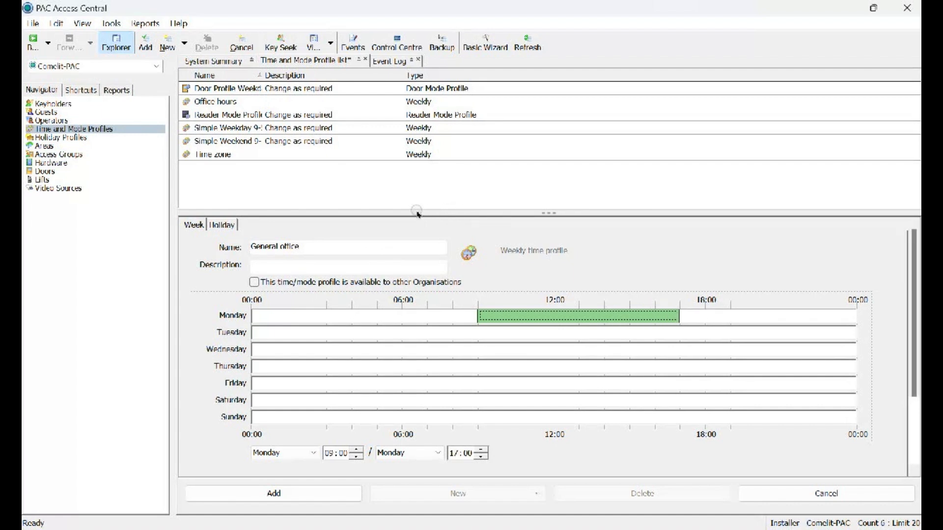
Copy the Monday period to Tuesday and Wednesday, and add the General office profile to the system
key(Menu)
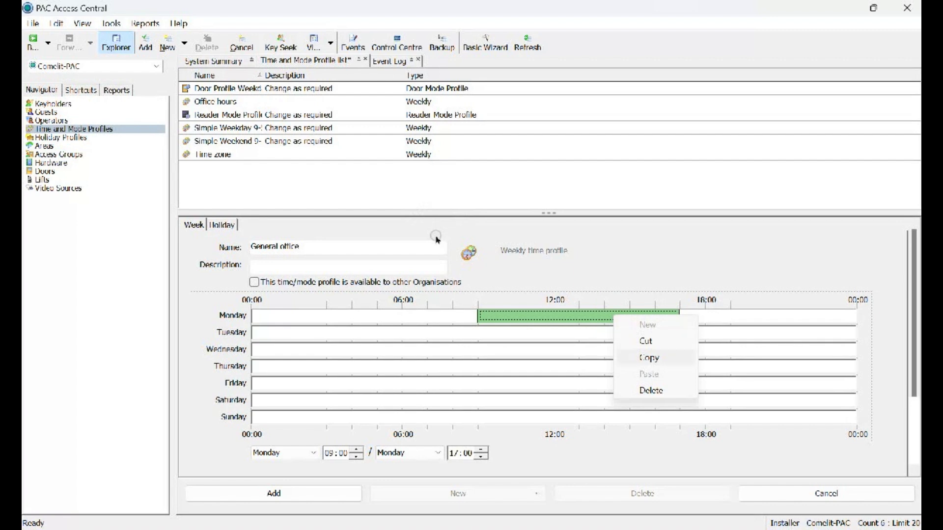
key(Escape)
right_click(600, 333)
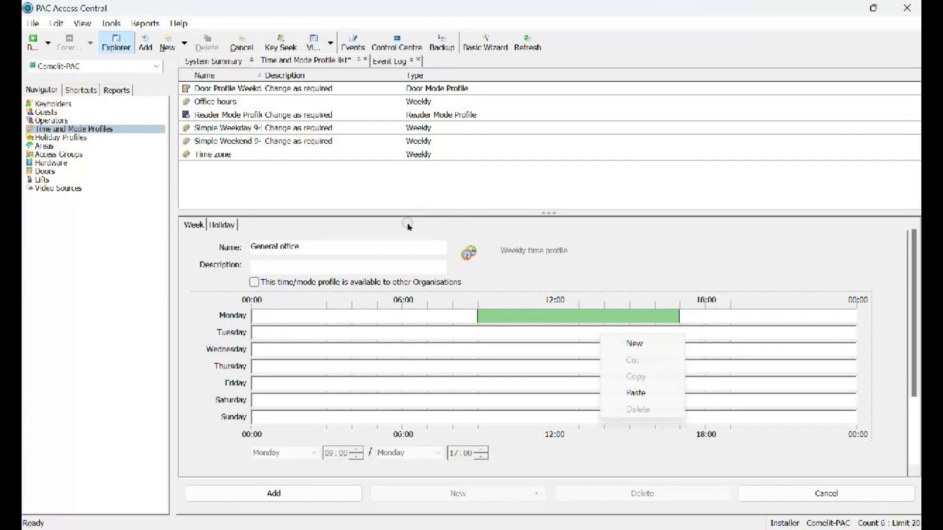
click(636, 392)
right_click(543, 349)
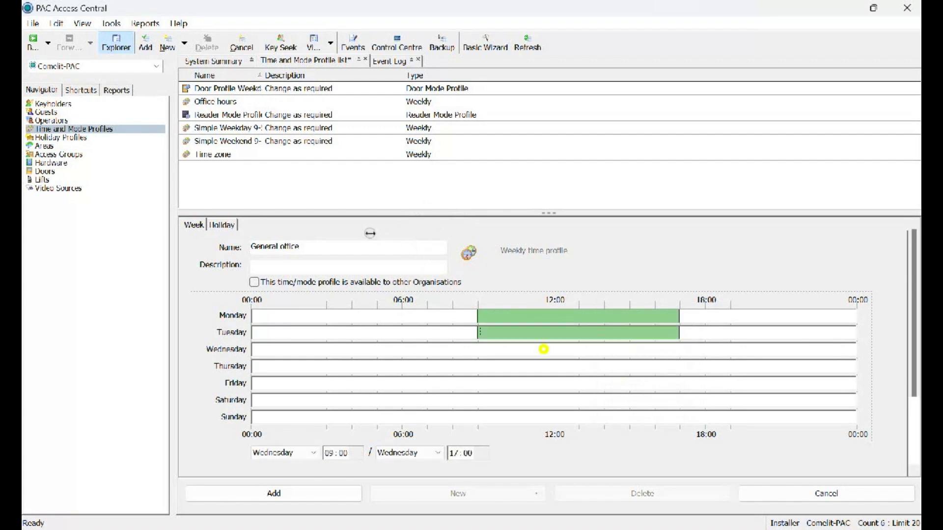
click(572, 408)
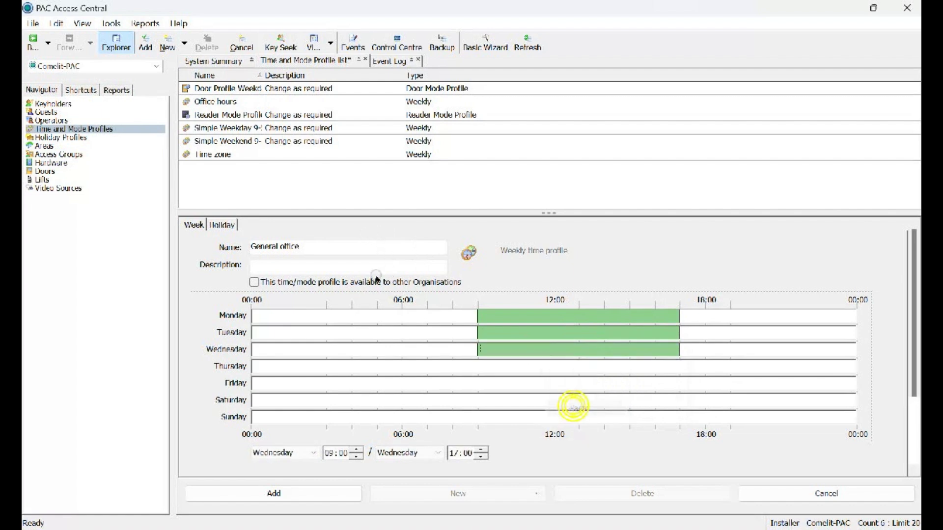
key(Return)
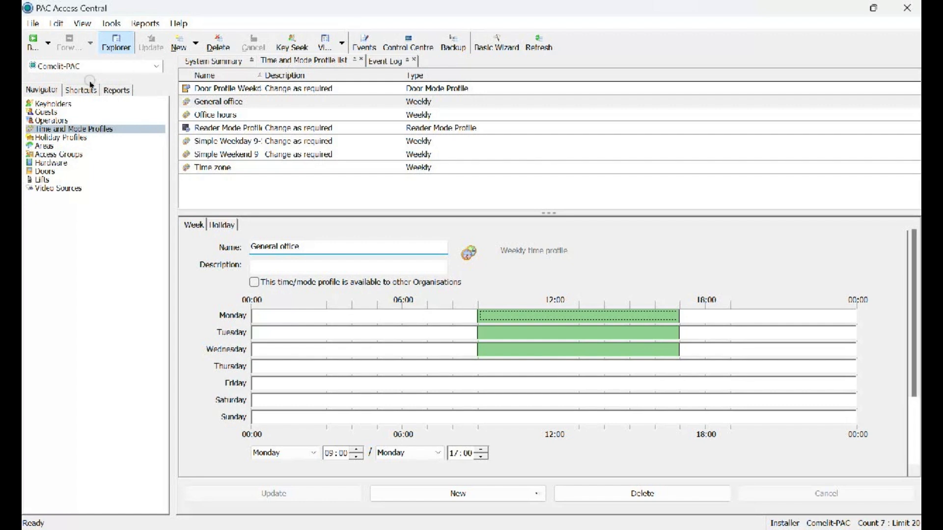
Start a new access group named Timed access
key(Down)
key(Down)
key(Down)
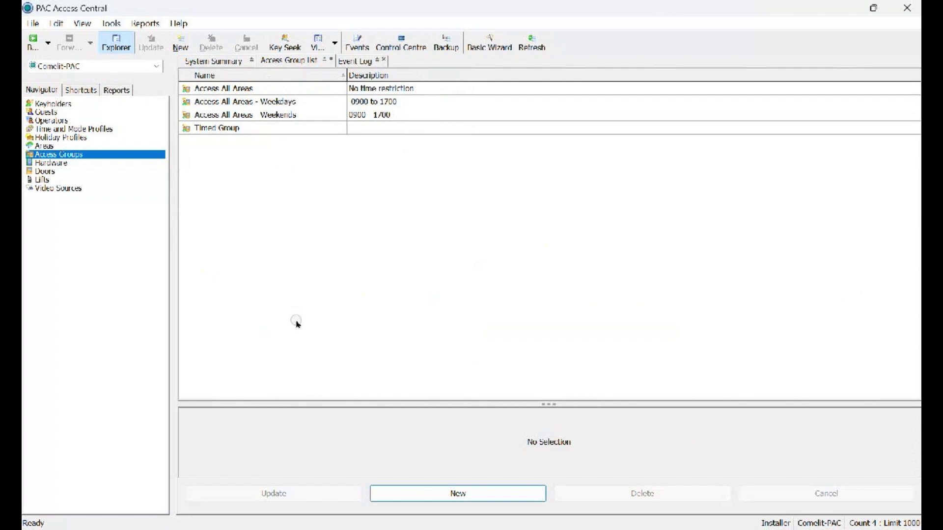
key(Return)
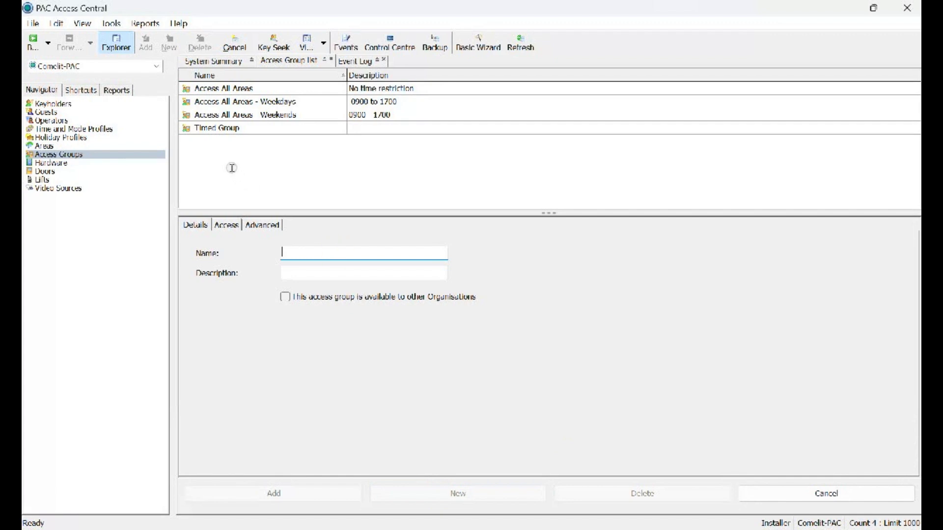
text(Time)
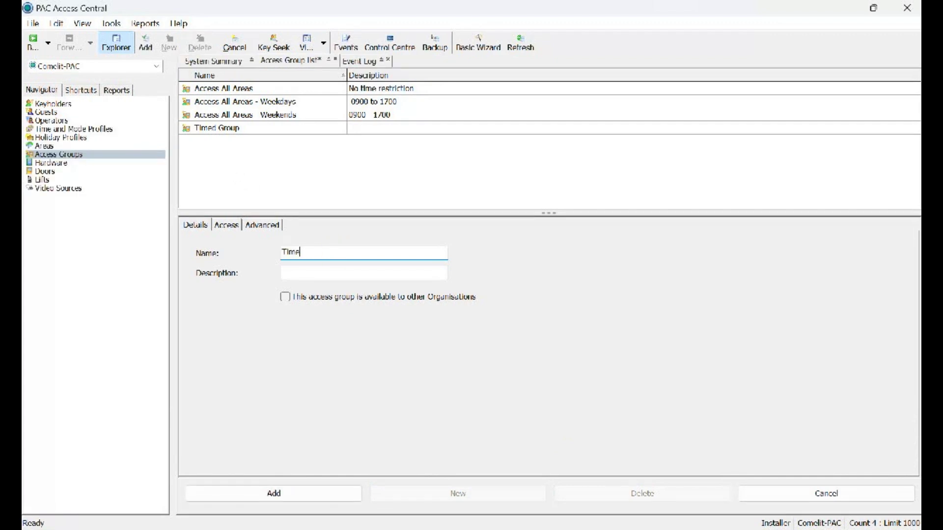
text(d access)
Give the group's Profile 1 the General office time profile with access to the Main office area, and add the group
click(159, 152)
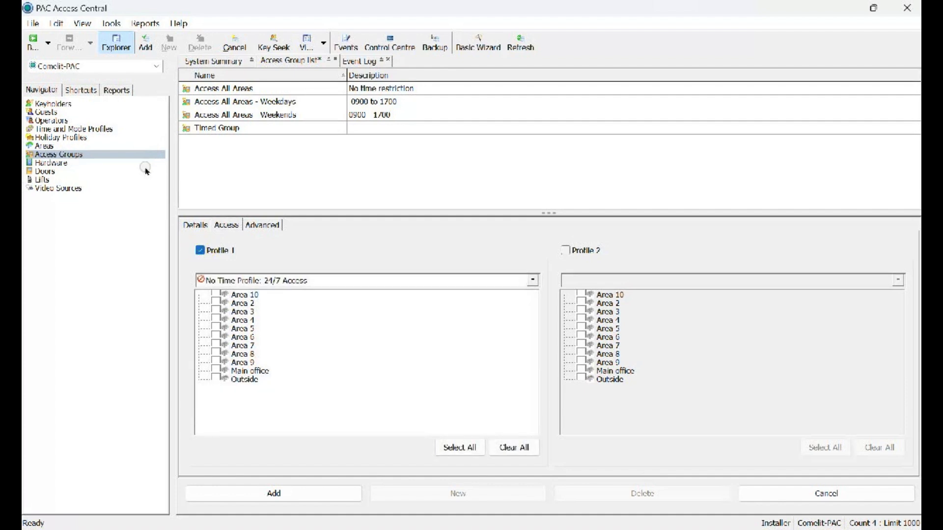
key(F4)
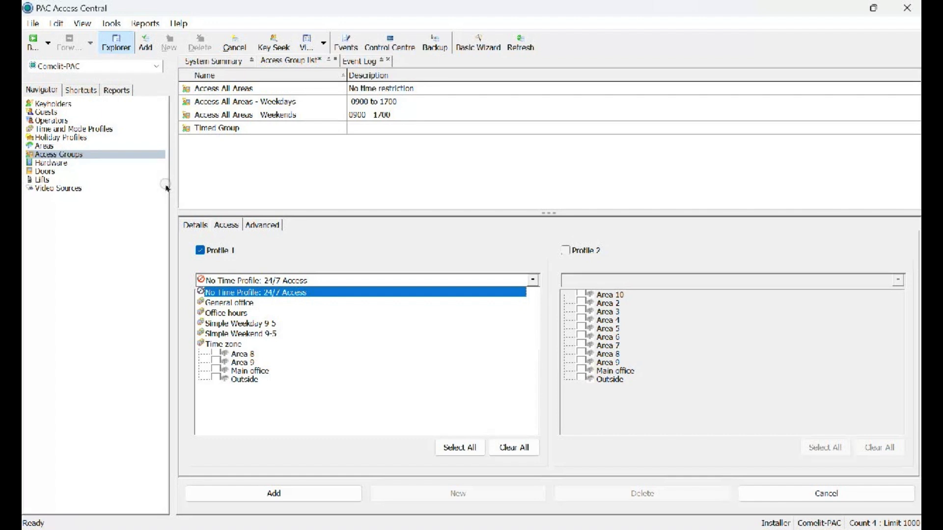
click(252, 238)
key(Down)
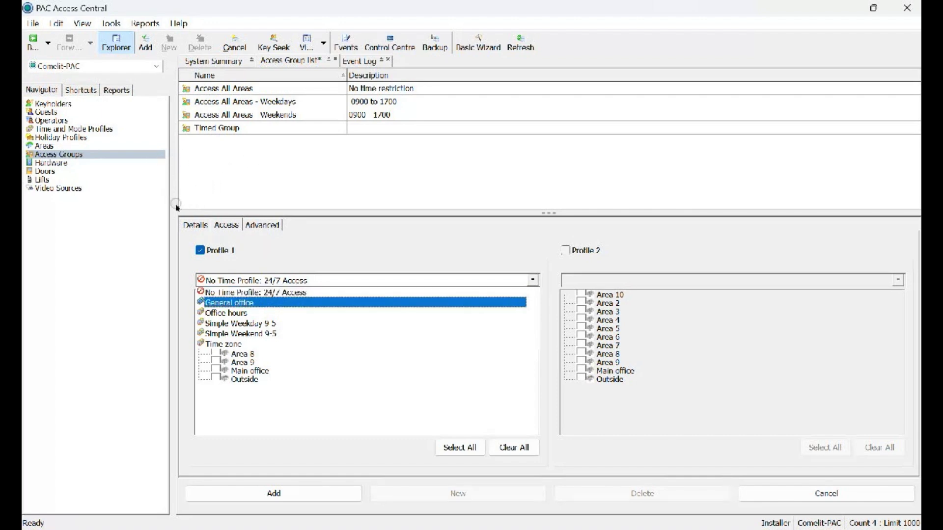
key(Return)
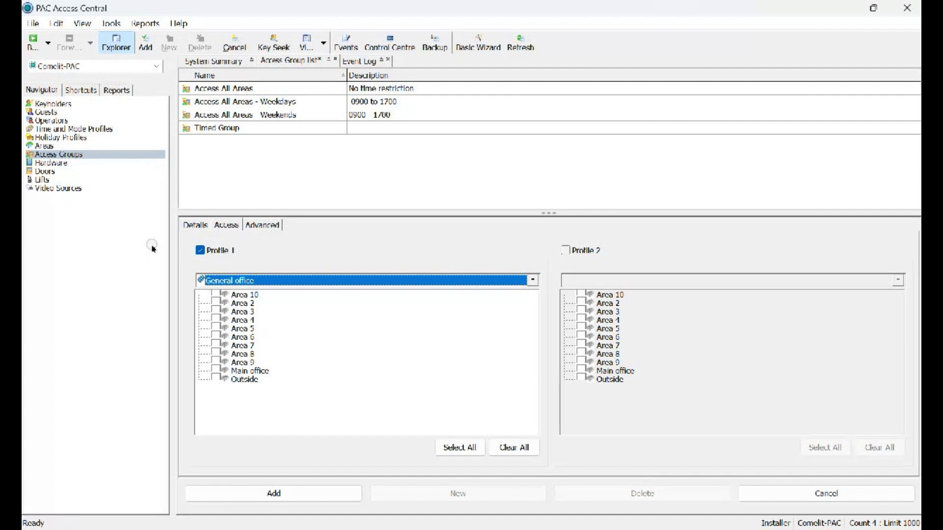
key(Tab)
key(space)
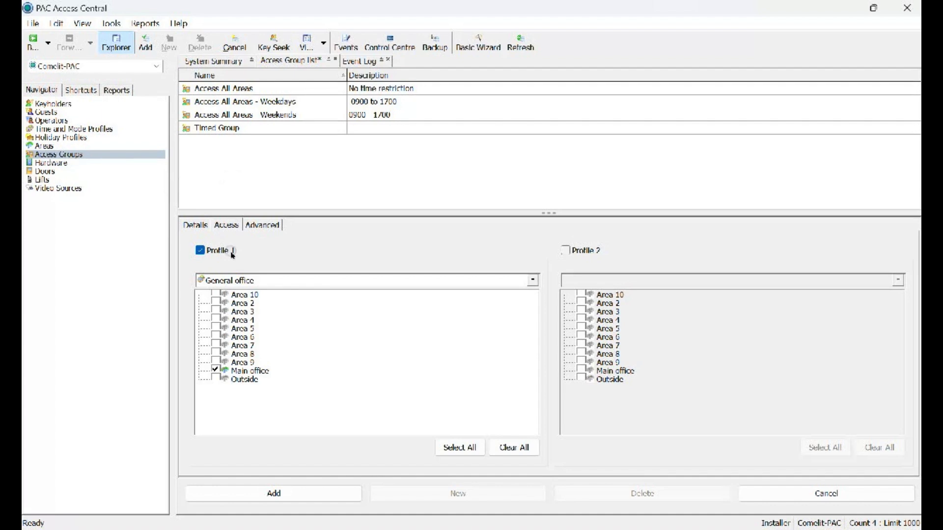
click(302, 495)
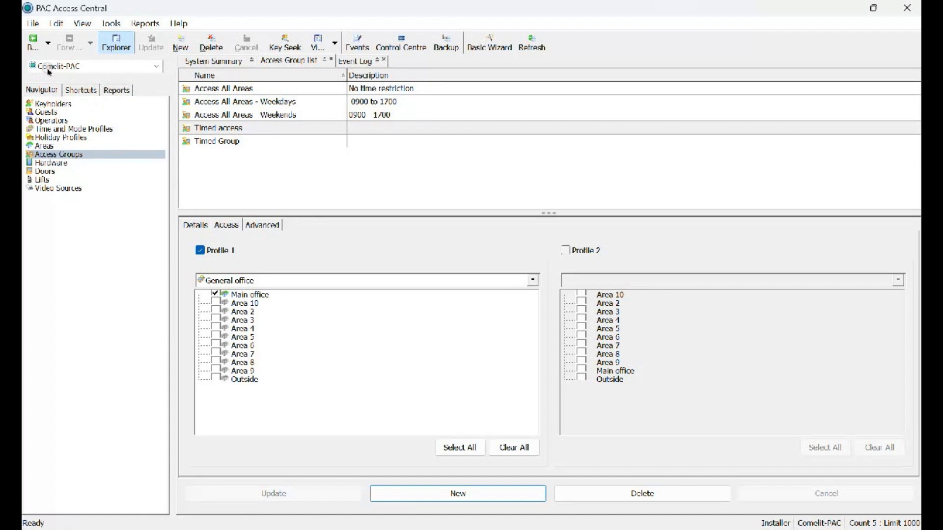
Switch the wb Card keyholder's access group from Access All Areas to Timed access and save the update
click(53, 103)
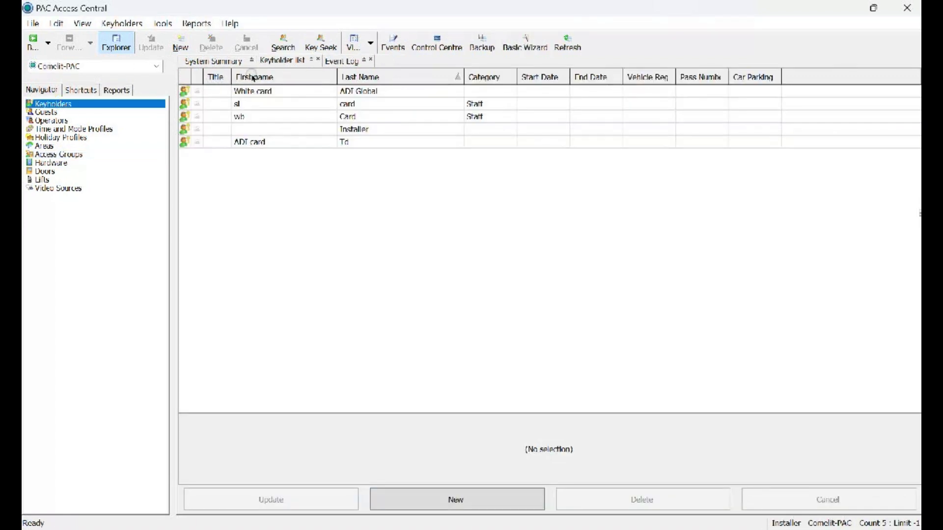
click(364, 117)
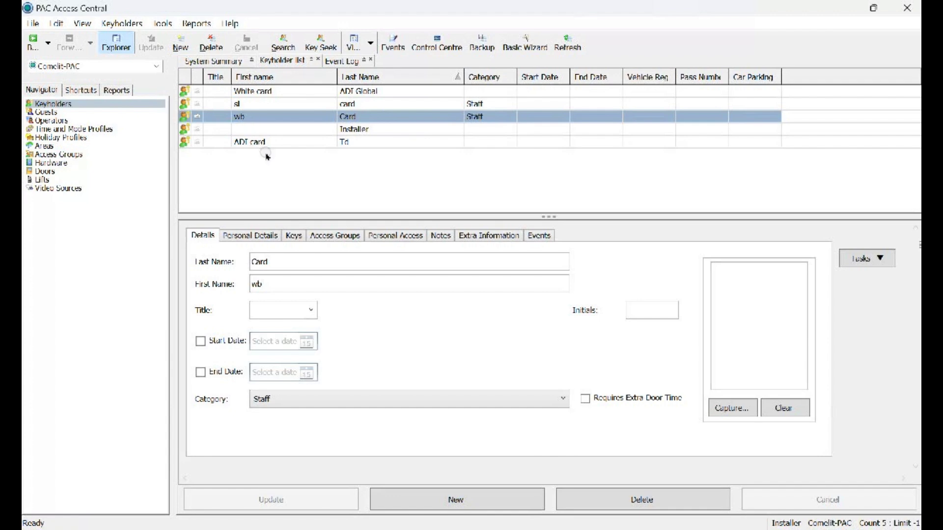
click(338, 235)
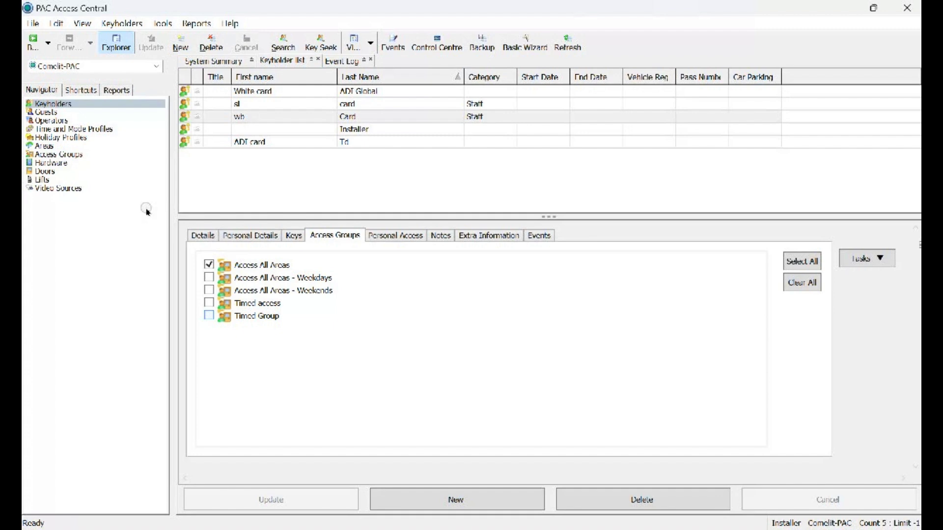
key(Up)
key(space)
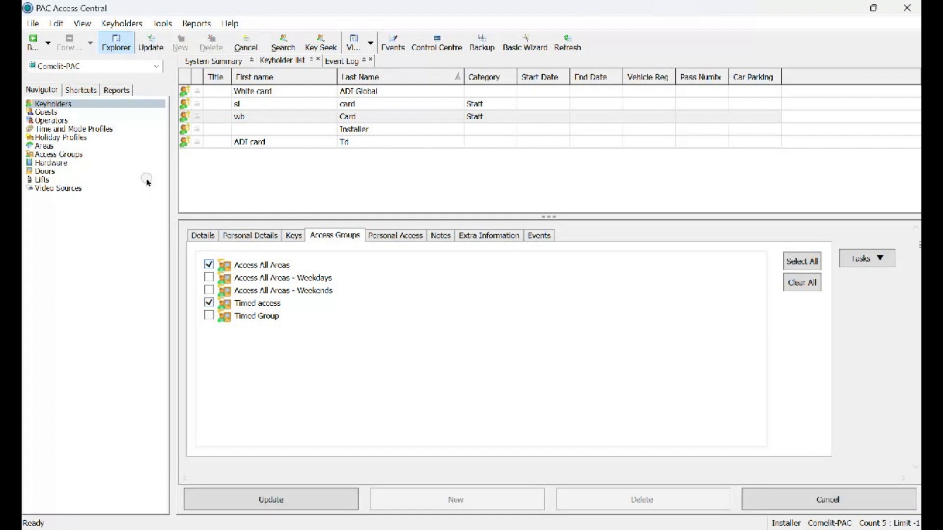
click(209, 265)
click(311, 497)
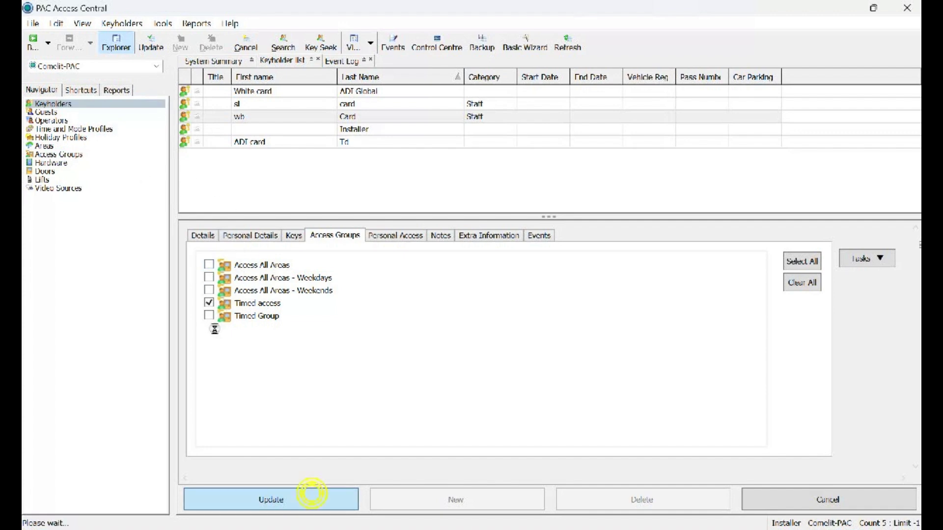